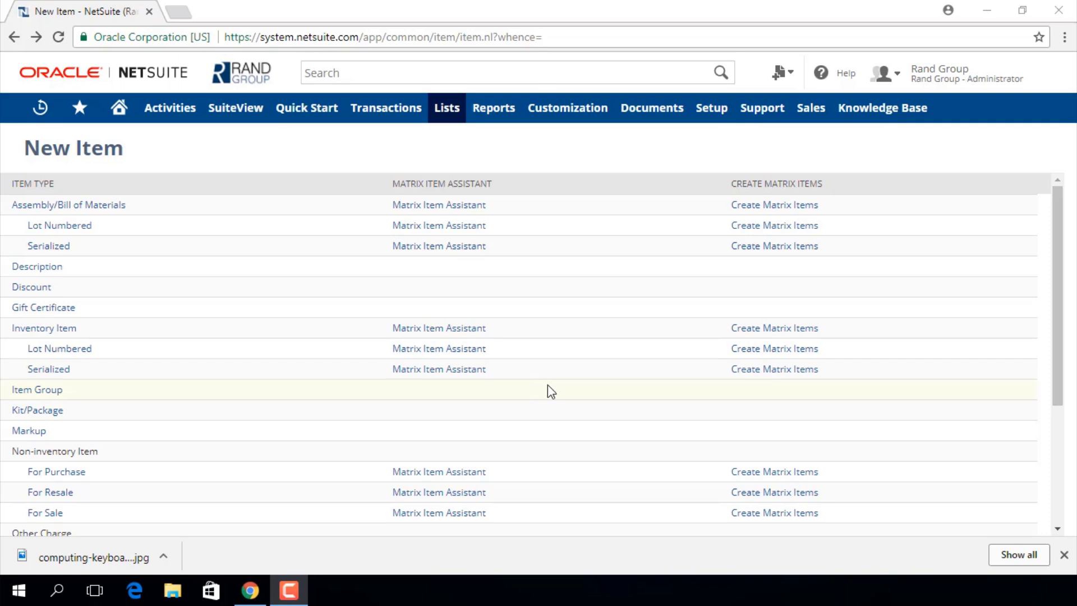
Check the help page on item types, then start a new Inventory Item record.
{"action": "left_click", "coordinate": [841, 80]}
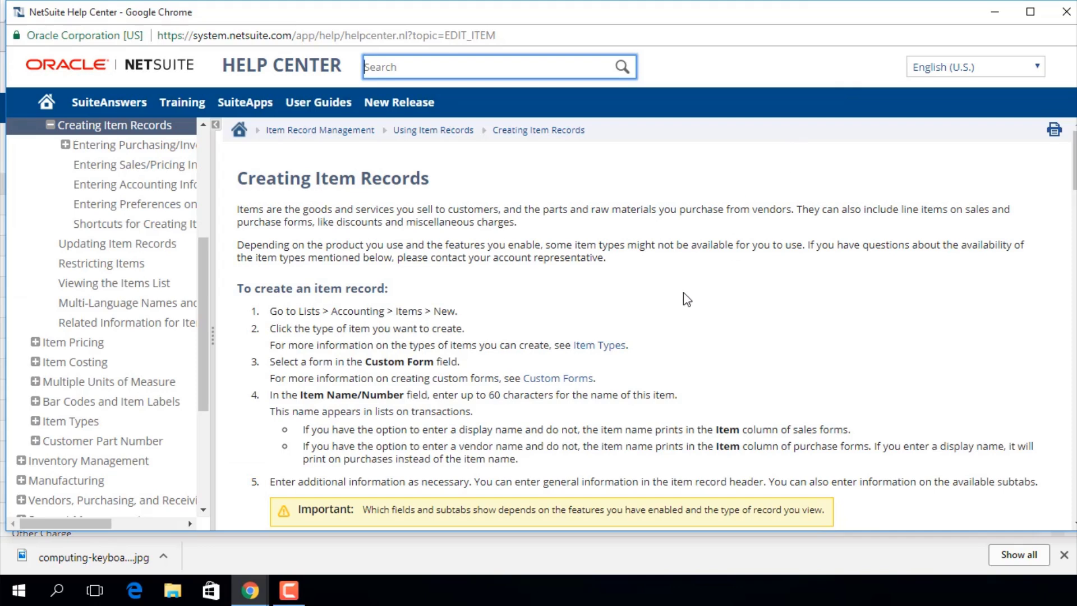
{"action": "left_click", "coordinate": [613, 348]}
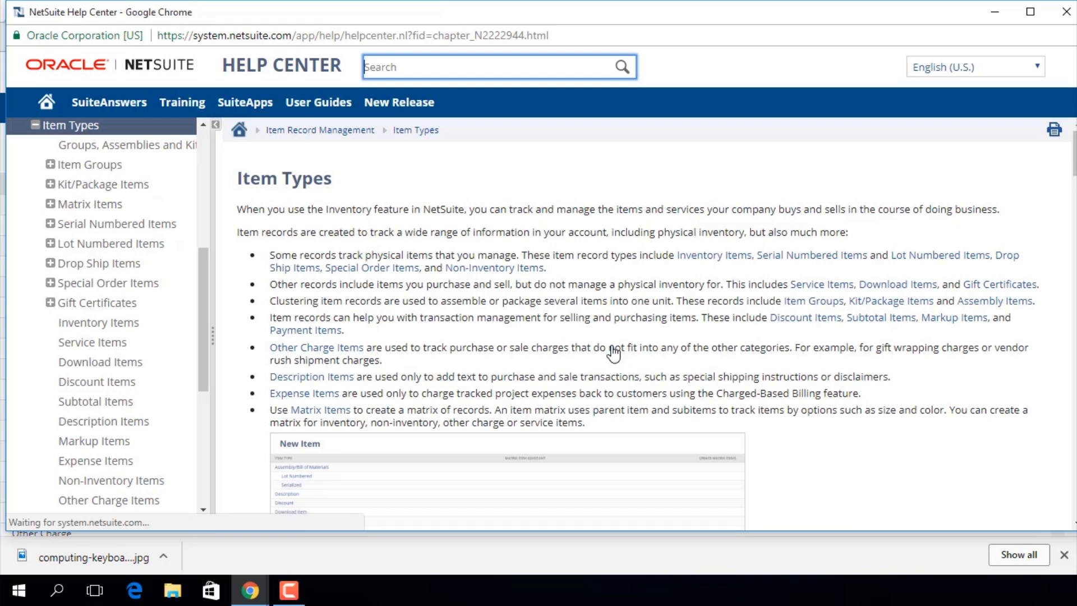
{"action": "scroll", "coordinate": [615, 351], "scroll_direction": "down", "scroll_amount": 15}
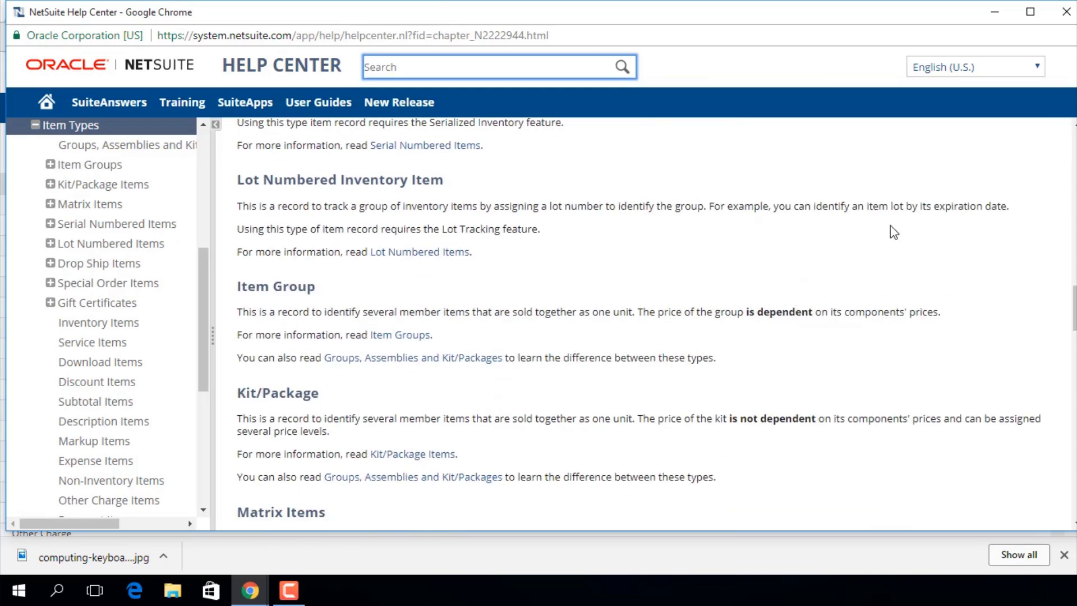
{"action": "left_click", "coordinate": [1066, 11]}
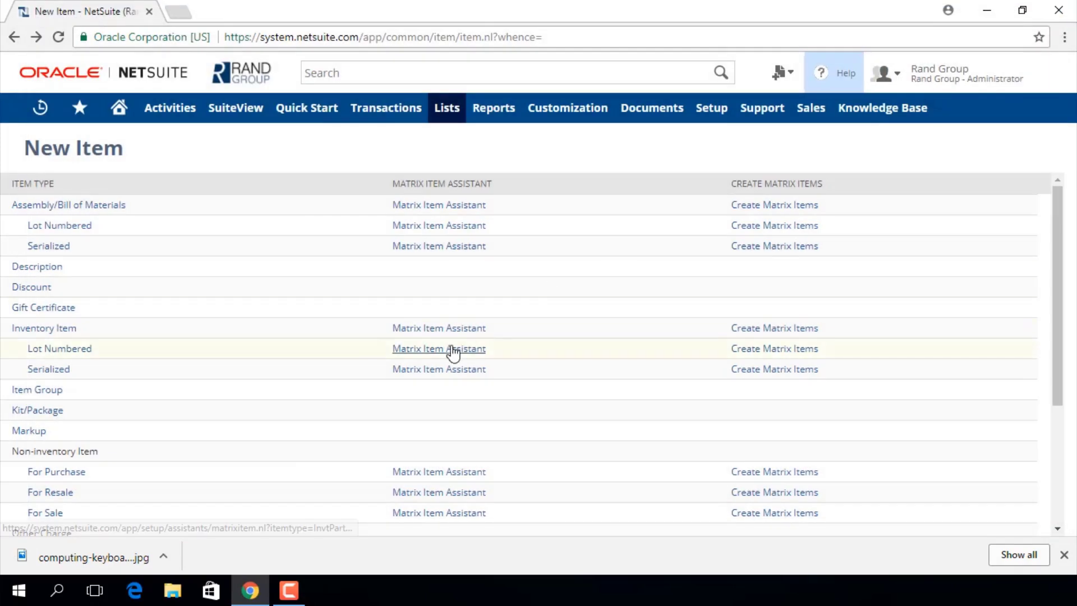
{"action": "left_click", "coordinate": [31, 331]}
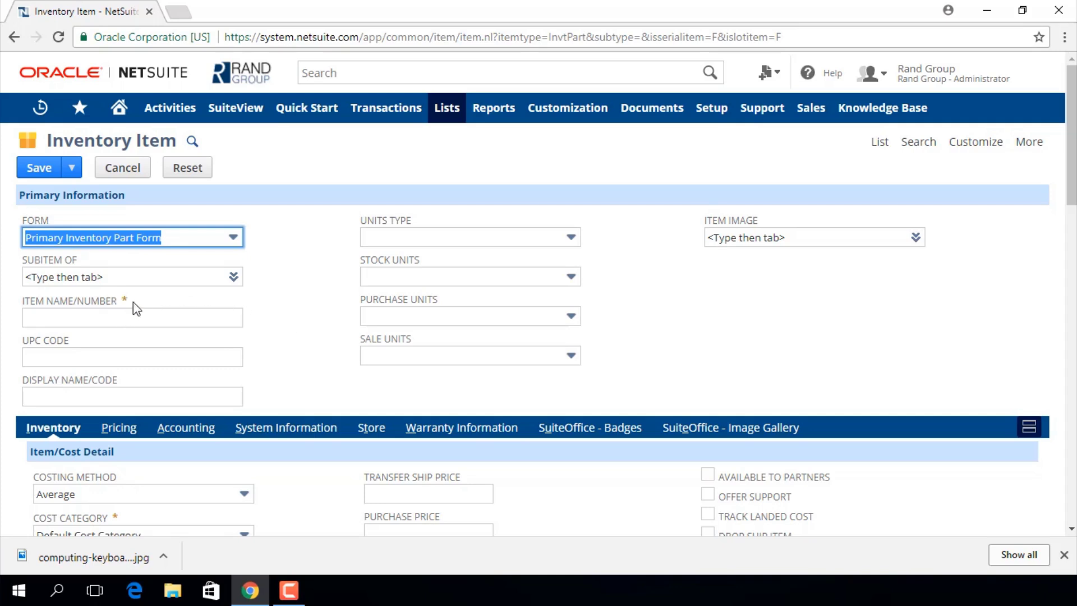
{"action": "left_click", "coordinate": [99, 301]}
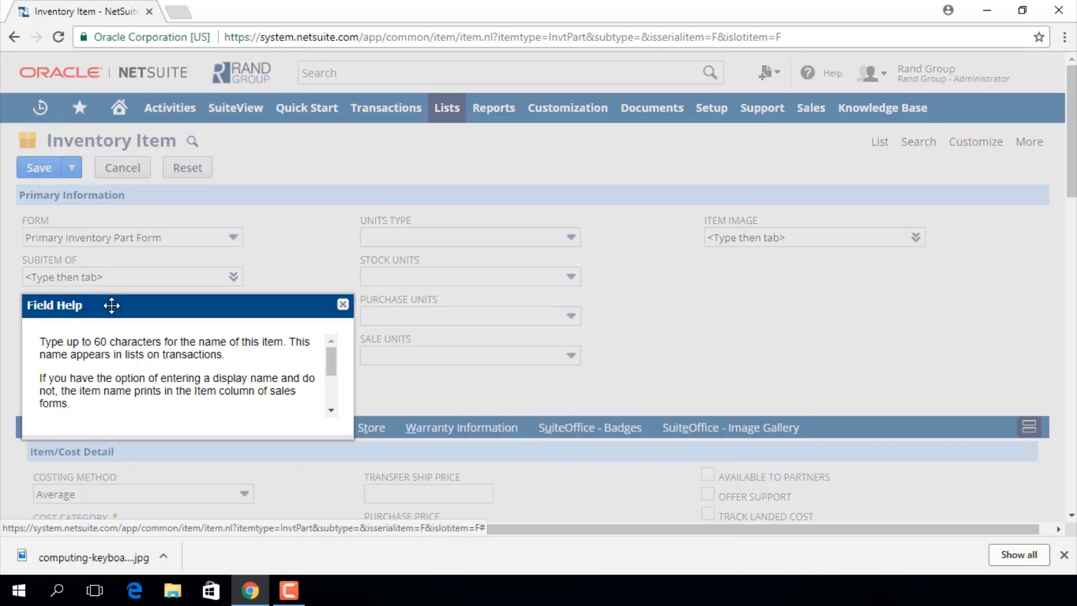
{"action": "left_click", "coordinate": [343, 304]}
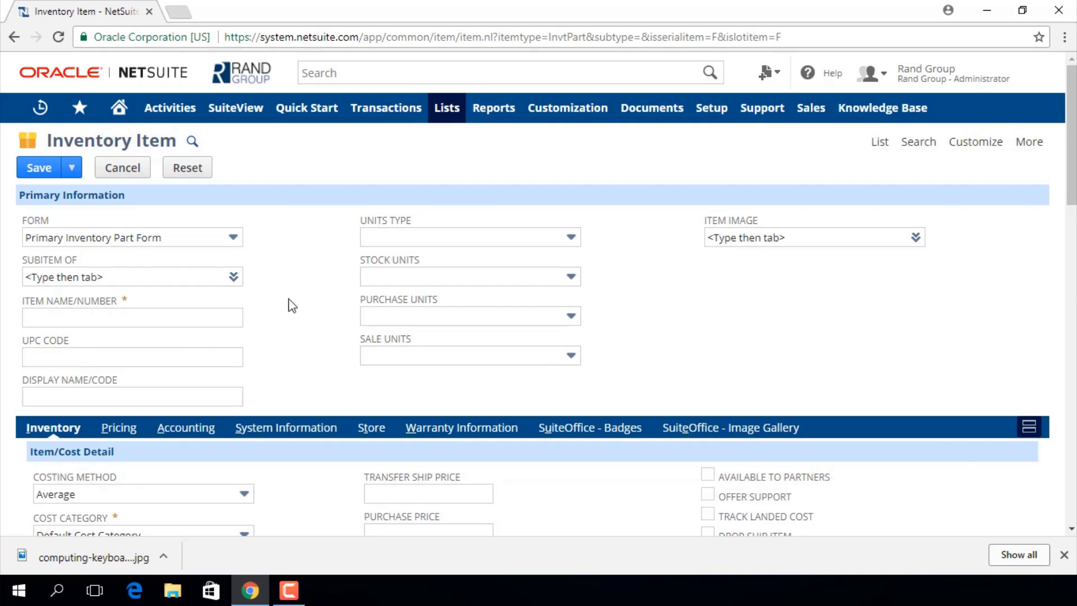
{"action": "left_click", "coordinate": [212, 320]}
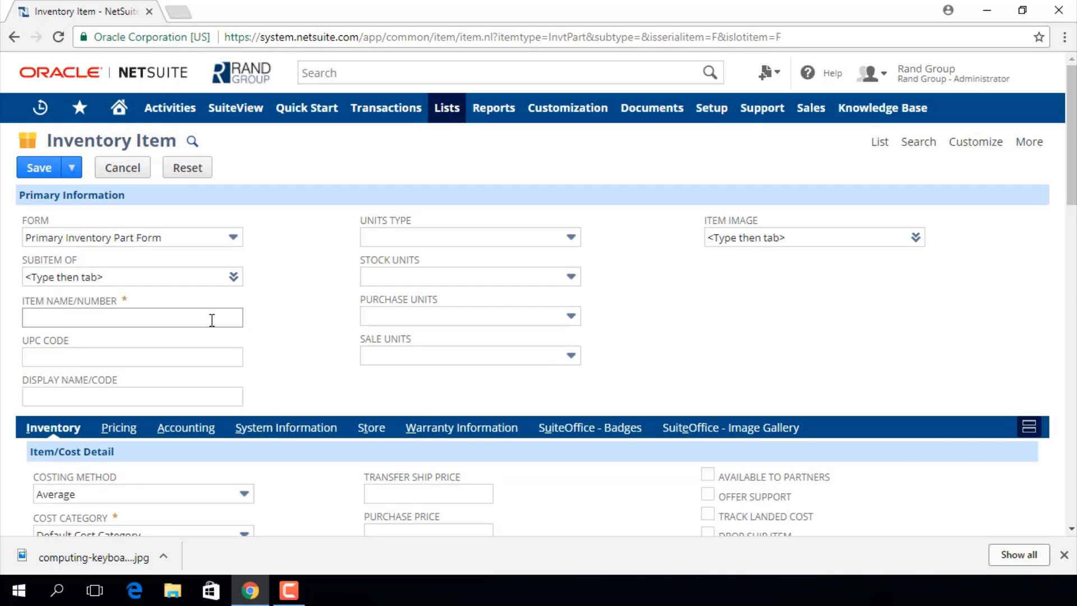
{"action": "left_click", "coordinate": [234, 246]}
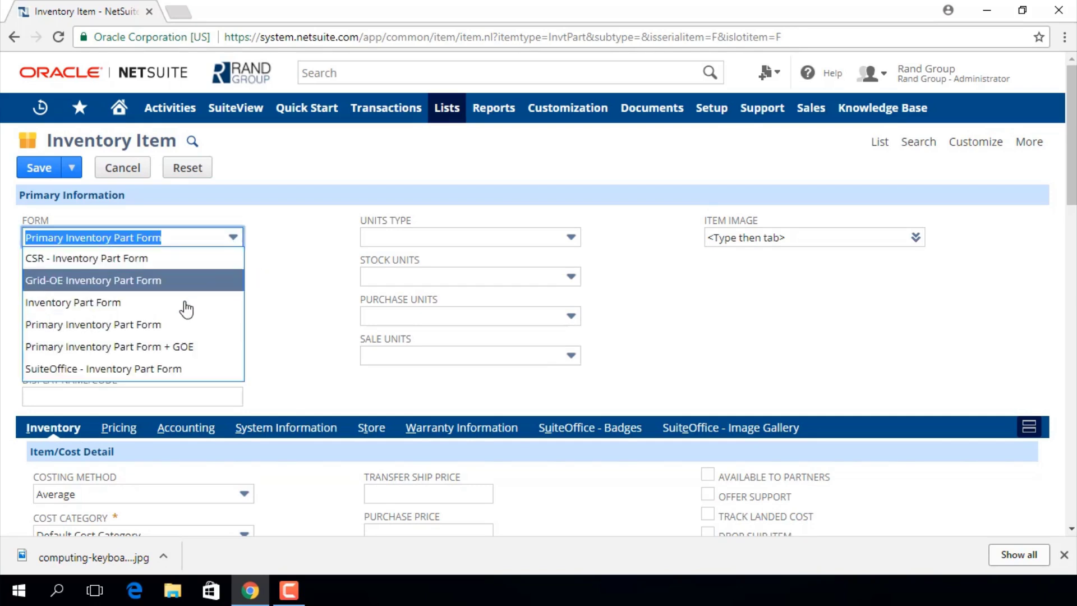
{"action": "left_click", "coordinate": [134, 335]}
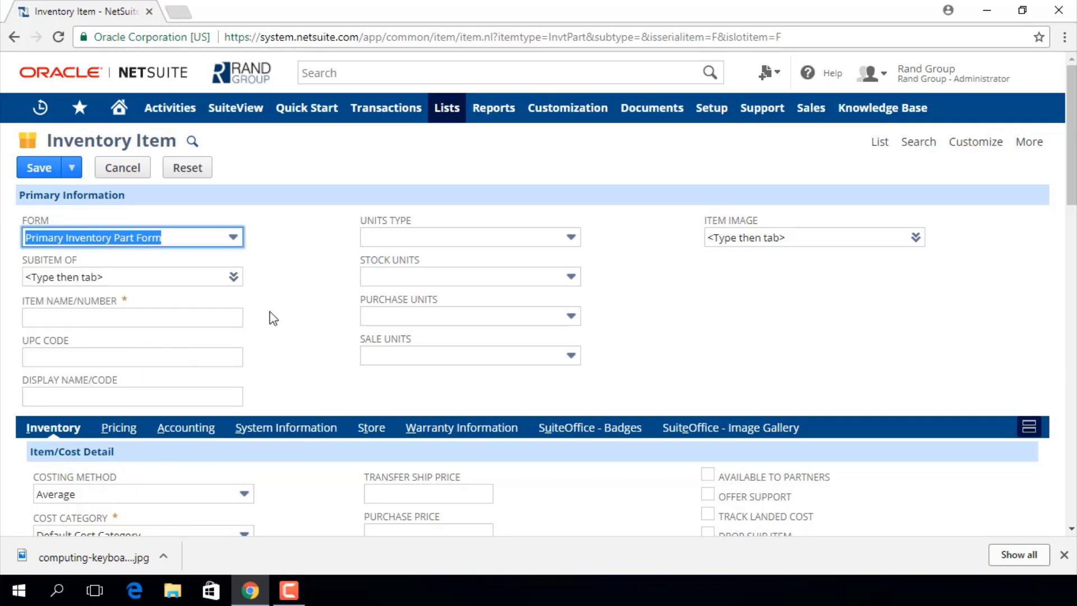
Enter item name 9632, UPC code 452165 and display name 'Standard Keyboard'.
{"action": "left_click", "coordinate": [224, 318]}
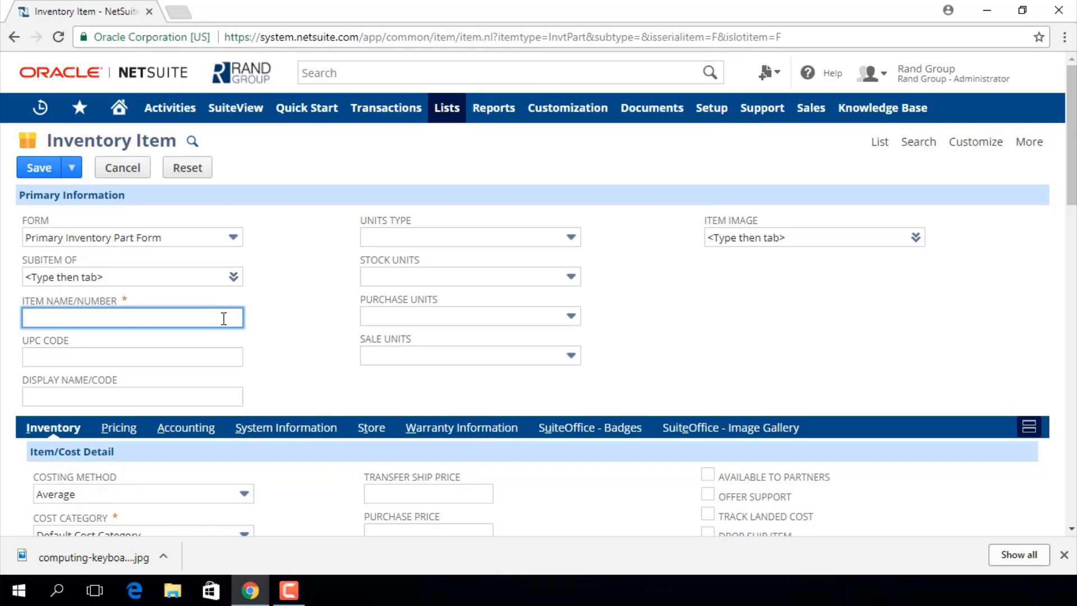
{"action": "type", "text": "9632"}
{"action": "left_click", "coordinate": [208, 358]}
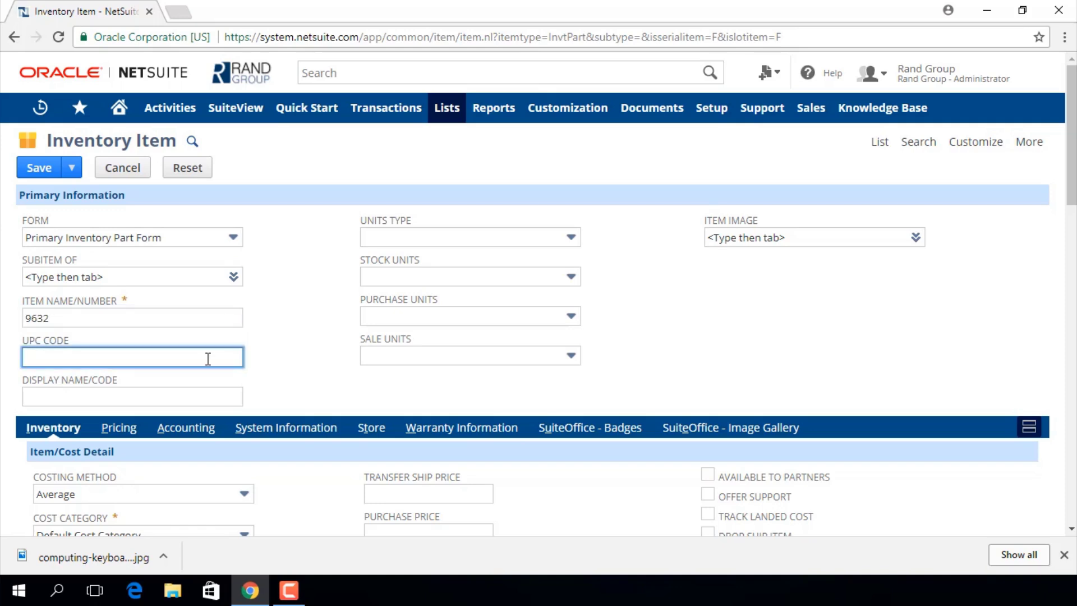
{"action": "type", "text": "452165"}
{"action": "key", "text": "Tab"}
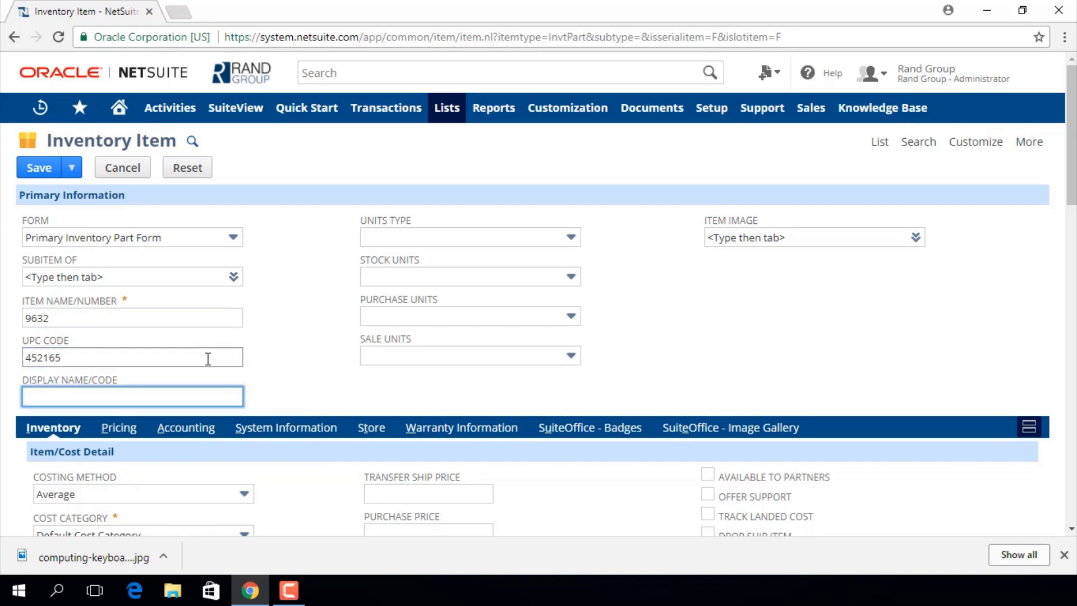
{"action": "type", "text": "Standard Keyboard"}
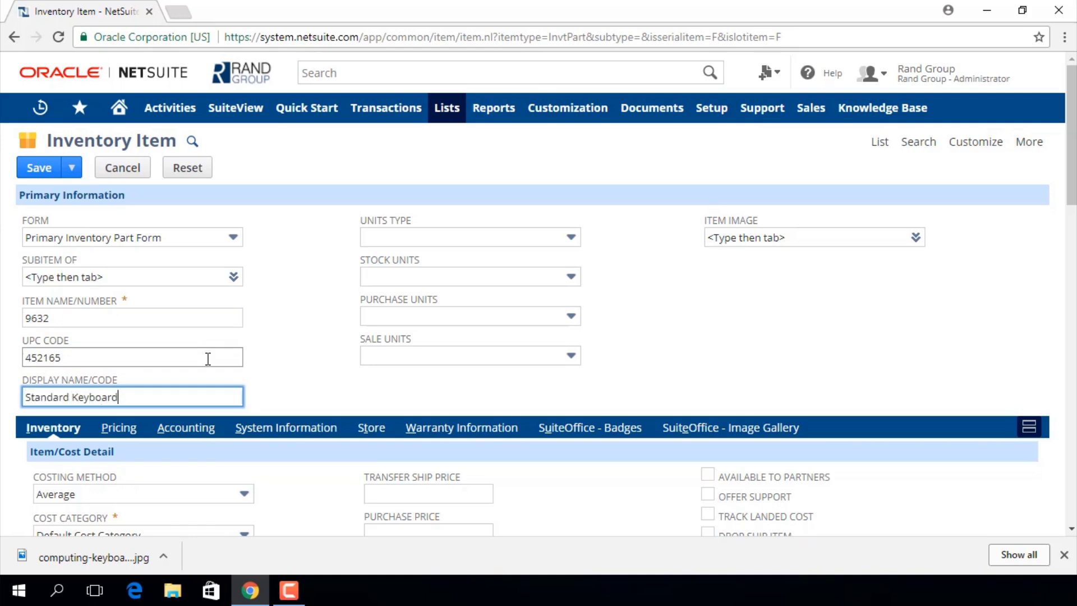
{"action": "key", "text": "Tab"}
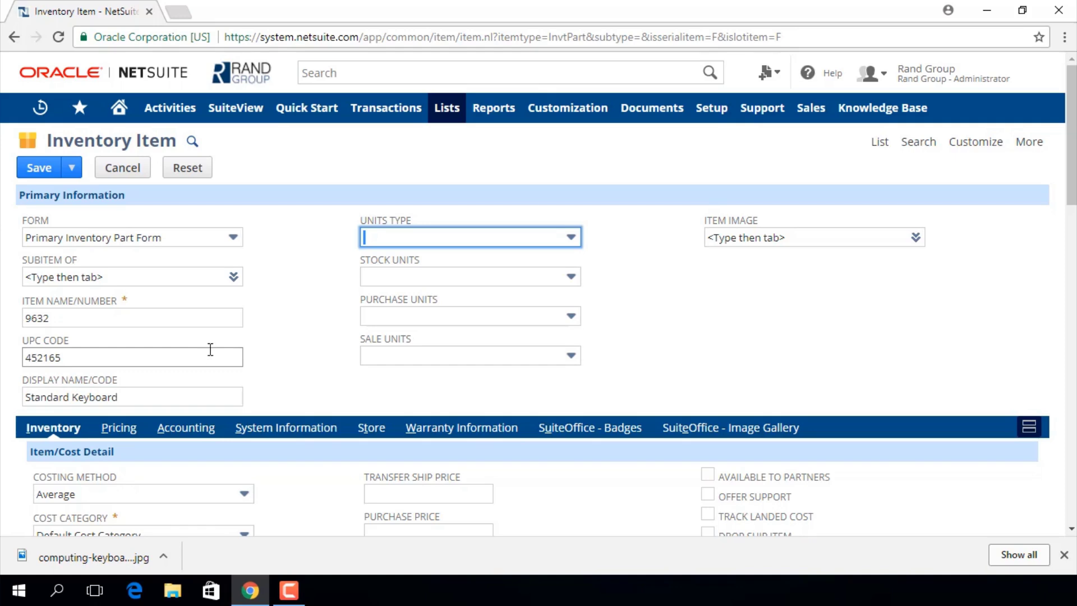
Set the units type to Each so stock, purchase and sale units become Each.
{"action": "left_click", "coordinate": [579, 238]}
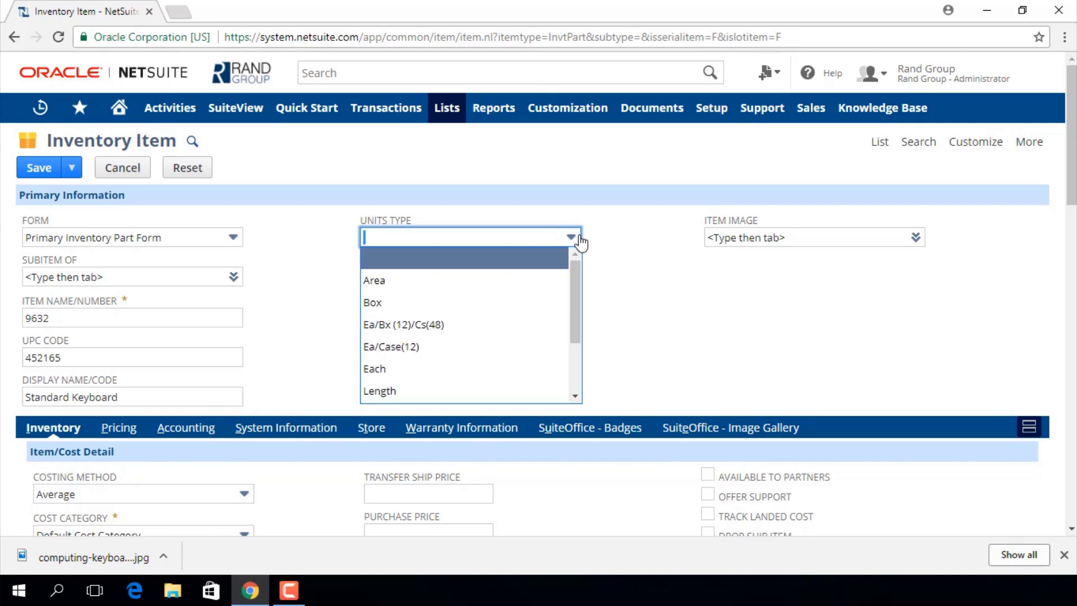
{"action": "left_click", "coordinate": [519, 369]}
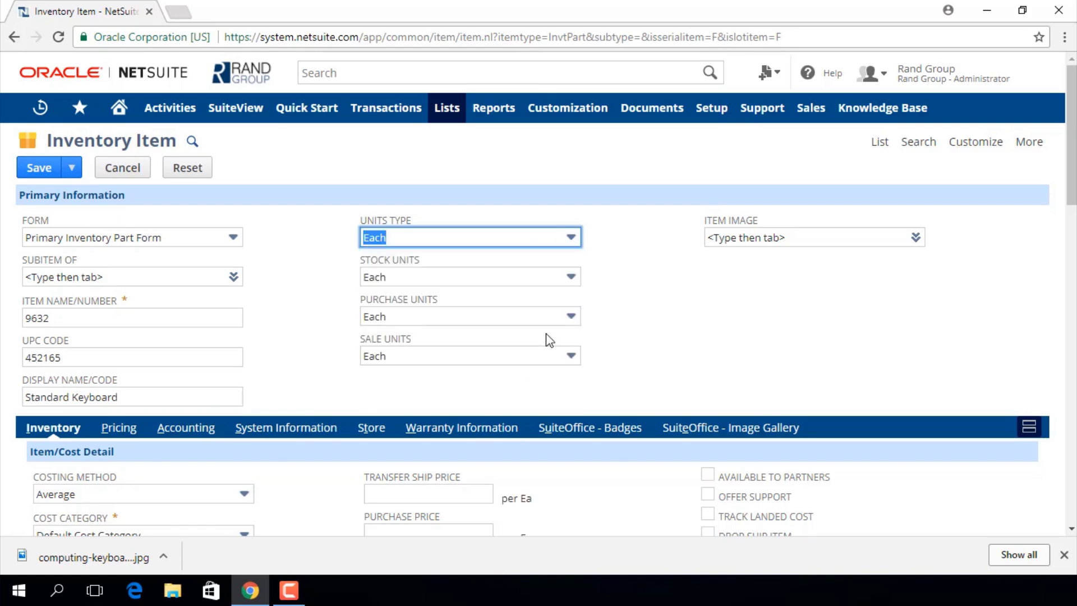
{"action": "left_click", "coordinate": [916, 238]}
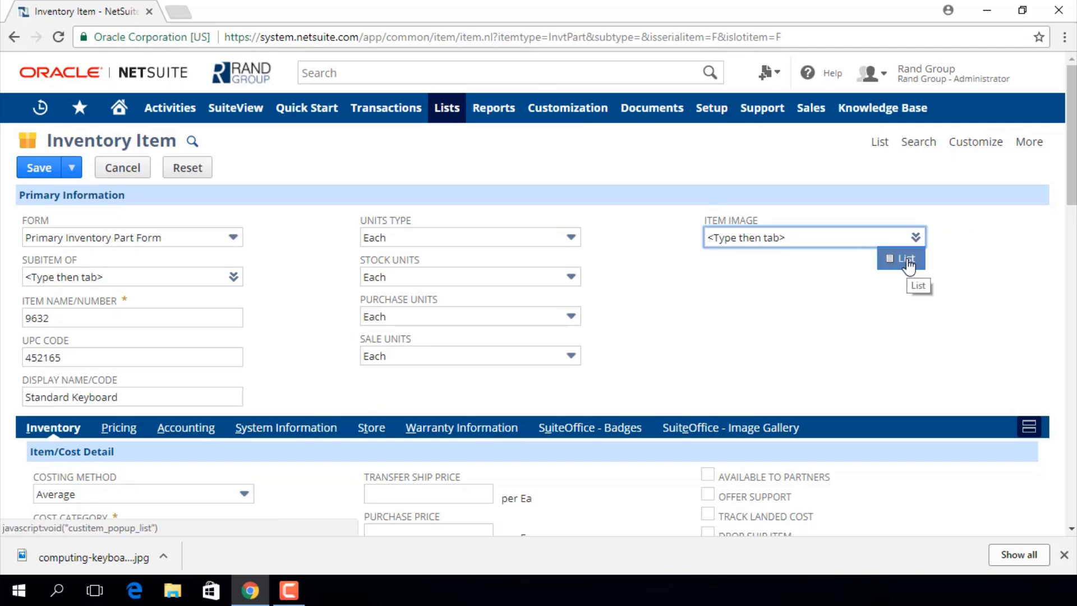
Upload computing-keyboard0185-lg.jpg from the desktop as the item image.
{"action": "mouse_move", "coordinate": [937, 240]}
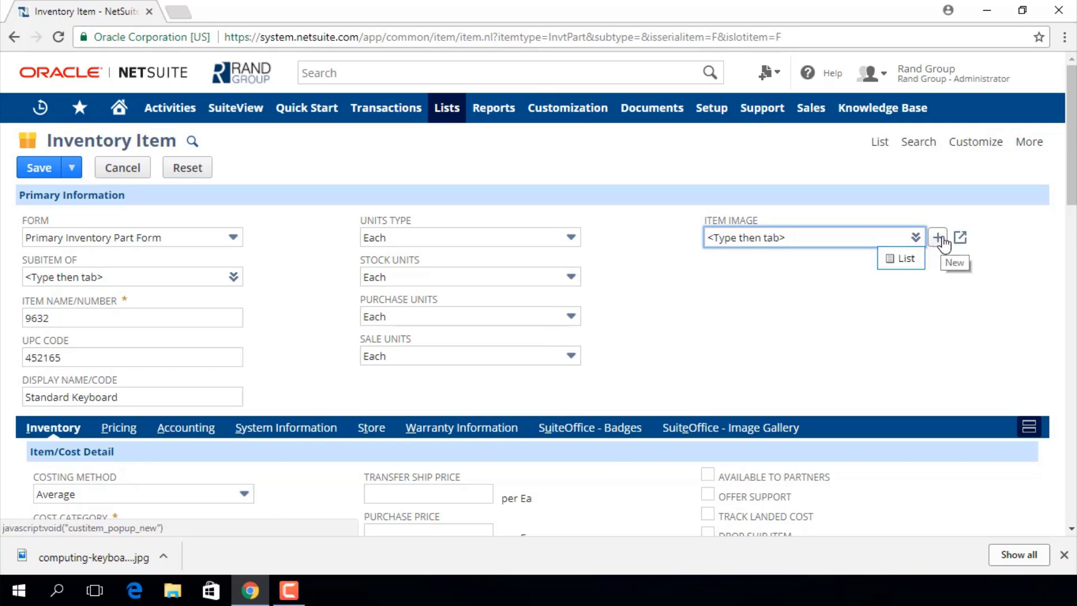
{"action": "left_click", "coordinate": [941, 239]}
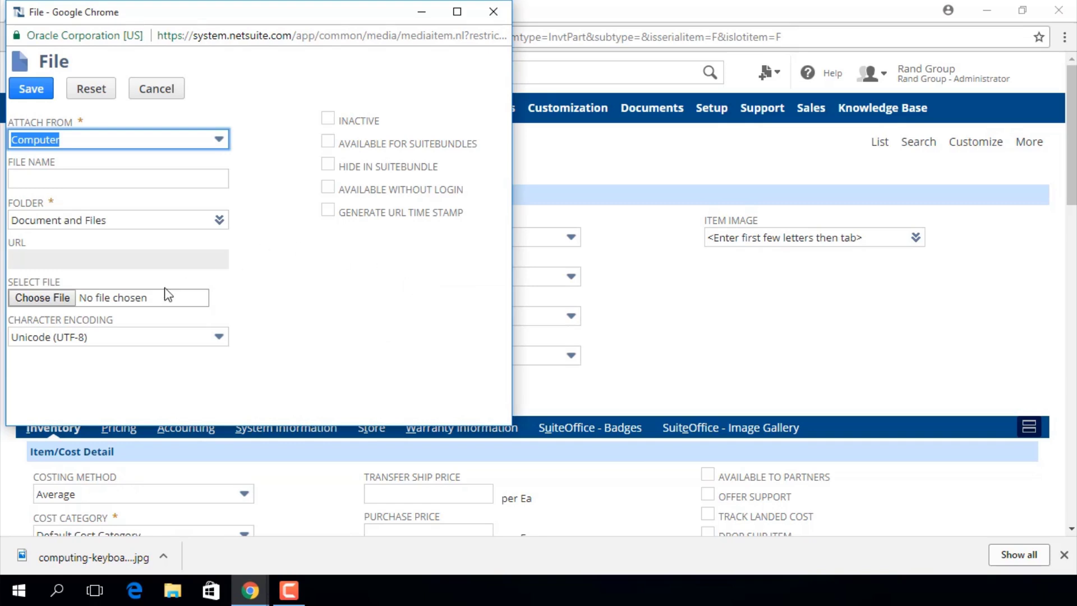
{"action": "left_click", "coordinate": [47, 299]}
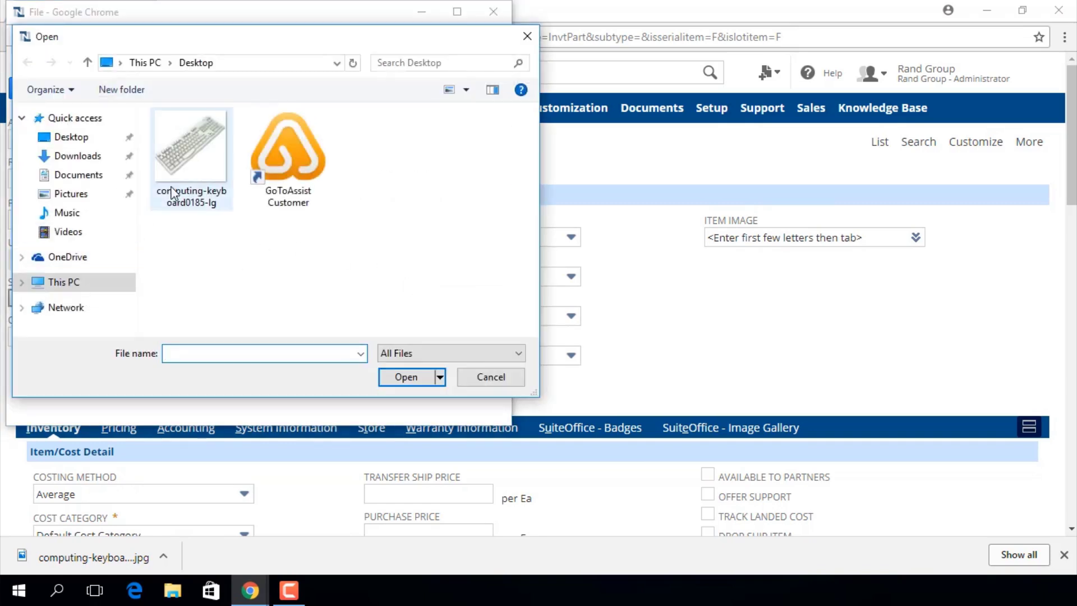
{"action": "double_click", "coordinate": [189, 176]}
{"action": "left_click", "coordinate": [39, 93]}
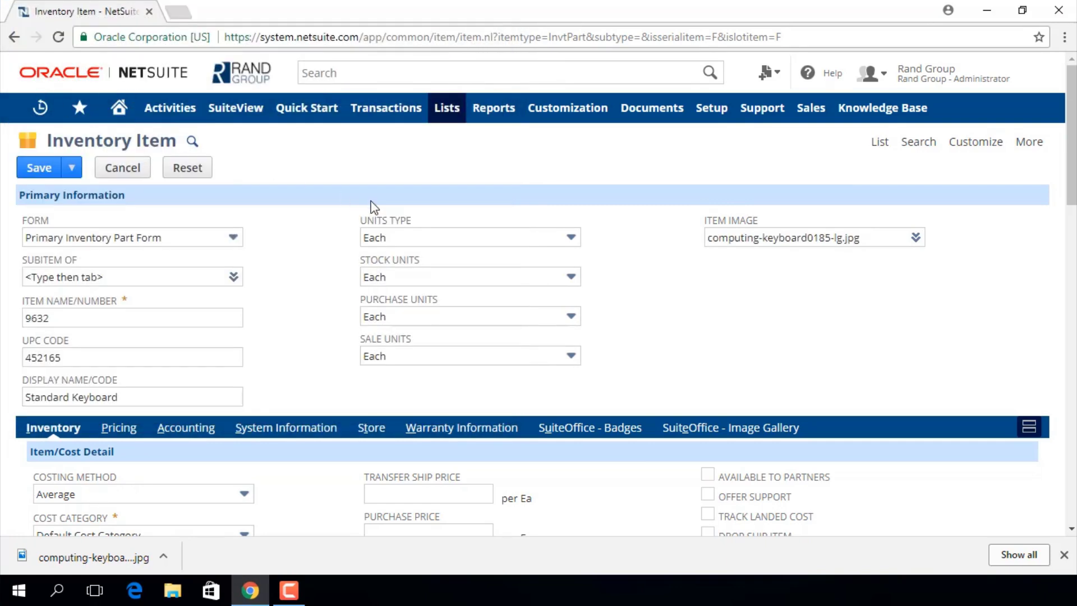
{"action": "scroll", "coordinate": [596, 334], "scroll_direction": "down", "scroll_amount": 1}
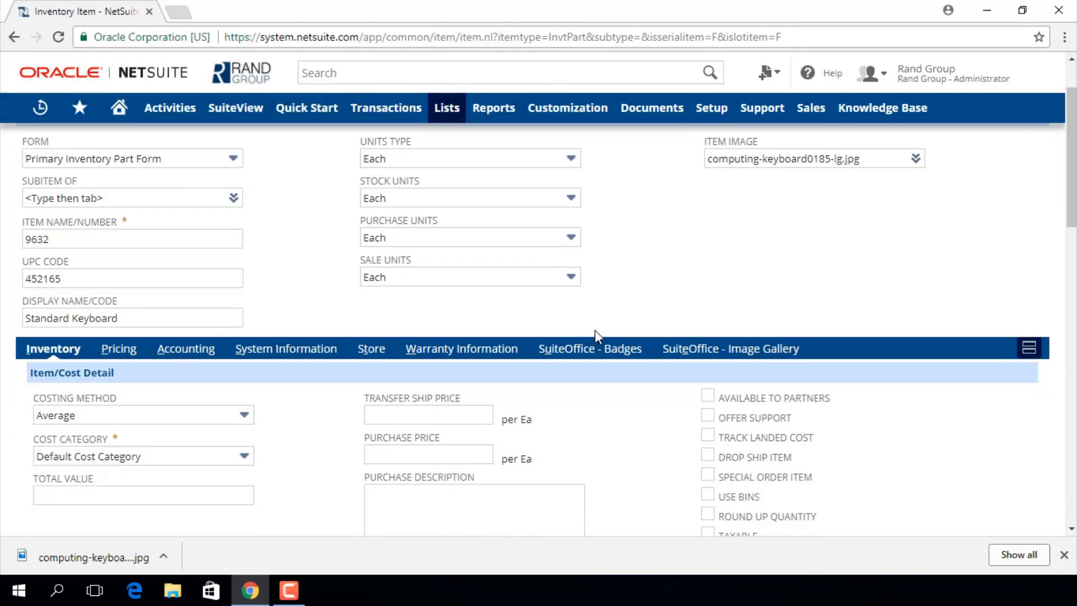
{"action": "scroll", "coordinate": [591, 332], "scroll_direction": "down", "scroll_amount": 1}
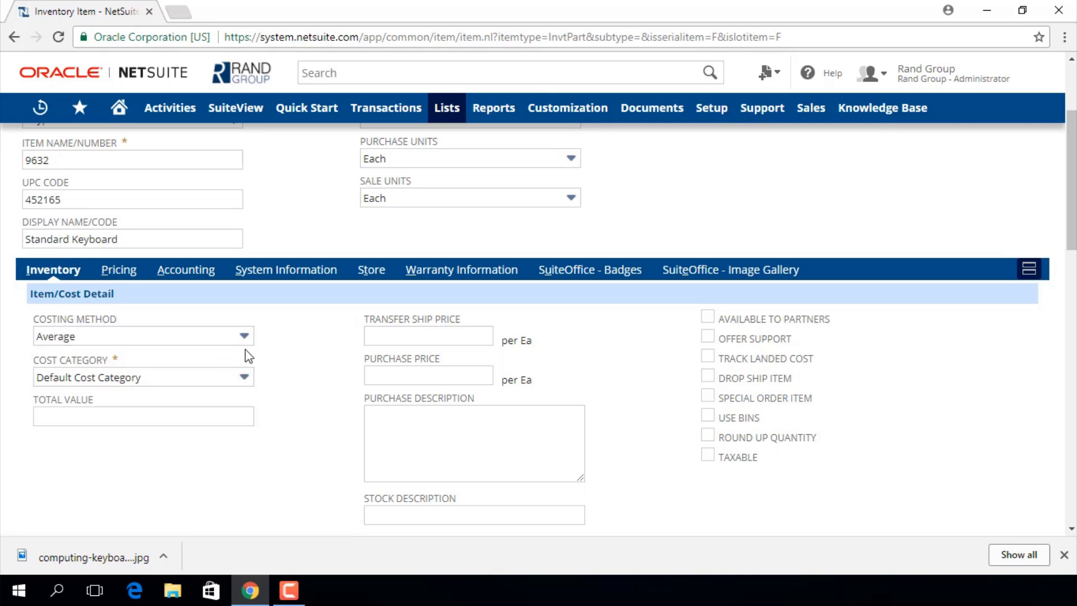
Enter 80 as the USD list price on the Pricing subtab to fill the discount levels.
{"action": "left_click", "coordinate": [119, 271]}
{"action": "scroll", "coordinate": [298, 383], "scroll_direction": "down", "scroll_amount": 5}
{"action": "left_click", "coordinate": [315, 382]}
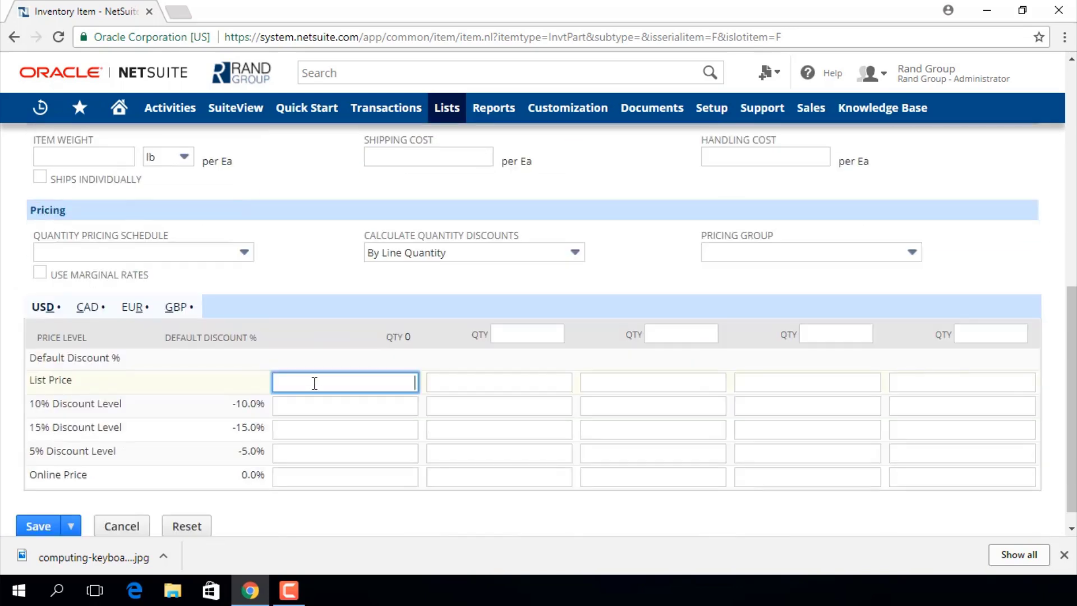
{"action": "type", "text": "80"}
{"action": "key", "text": "Tab"}
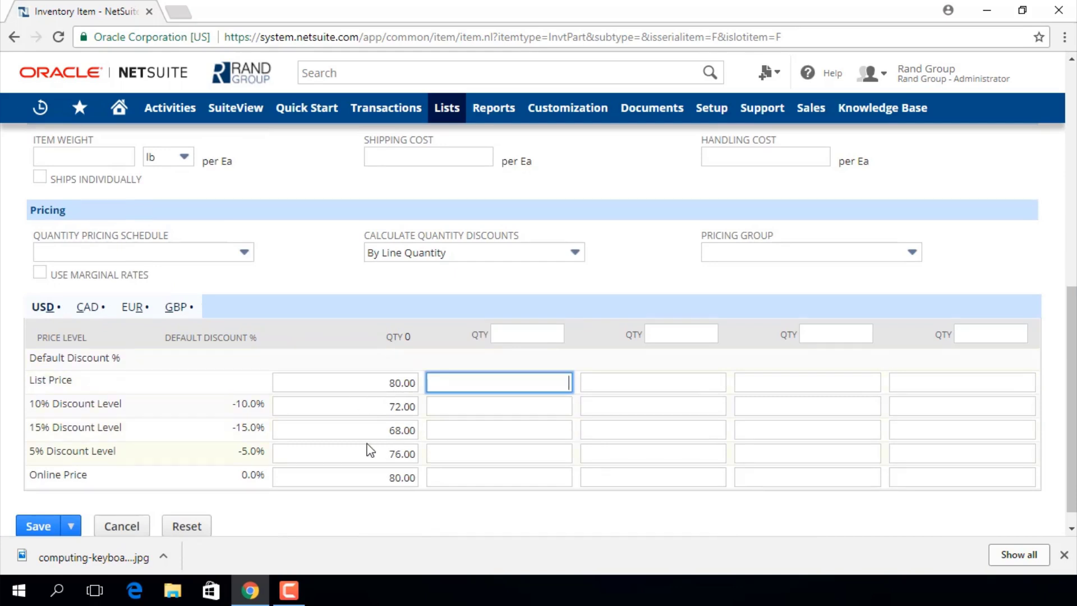
{"action": "scroll", "coordinate": [308, 321], "scroll_direction": "up", "scroll_amount": 1}
{"action": "scroll", "coordinate": [308, 321], "scroll_direction": "up", "scroll_amount": 3}
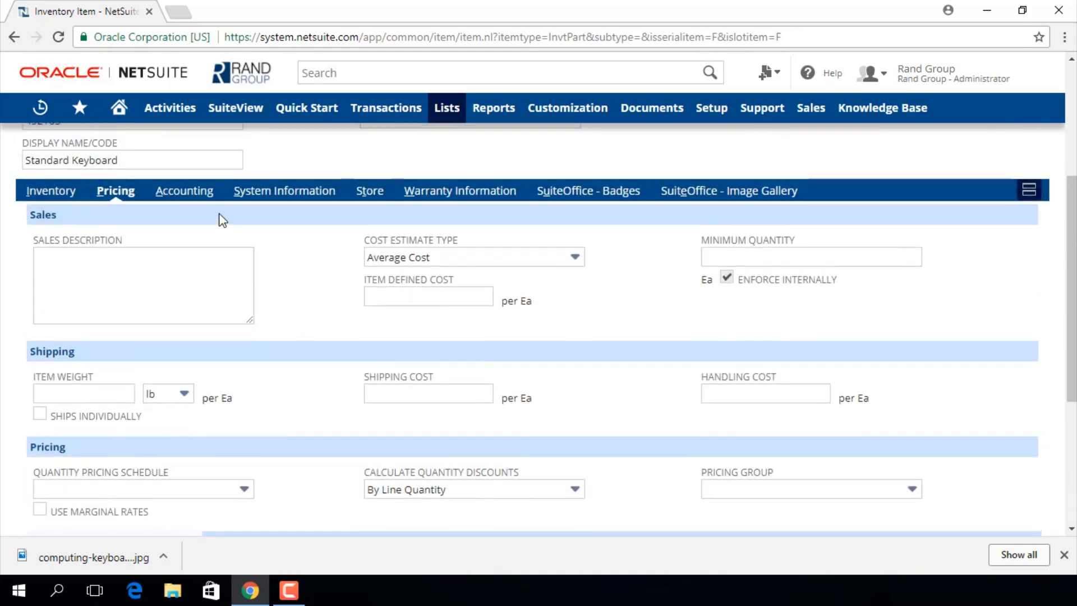
Review the Accounting subtab's 5000 COGS, 4000 Sales and 1200 Inventory Asset accounts.
{"action": "left_click", "coordinate": [195, 197]}
{"action": "mouse_move", "coordinate": [282, 338]}
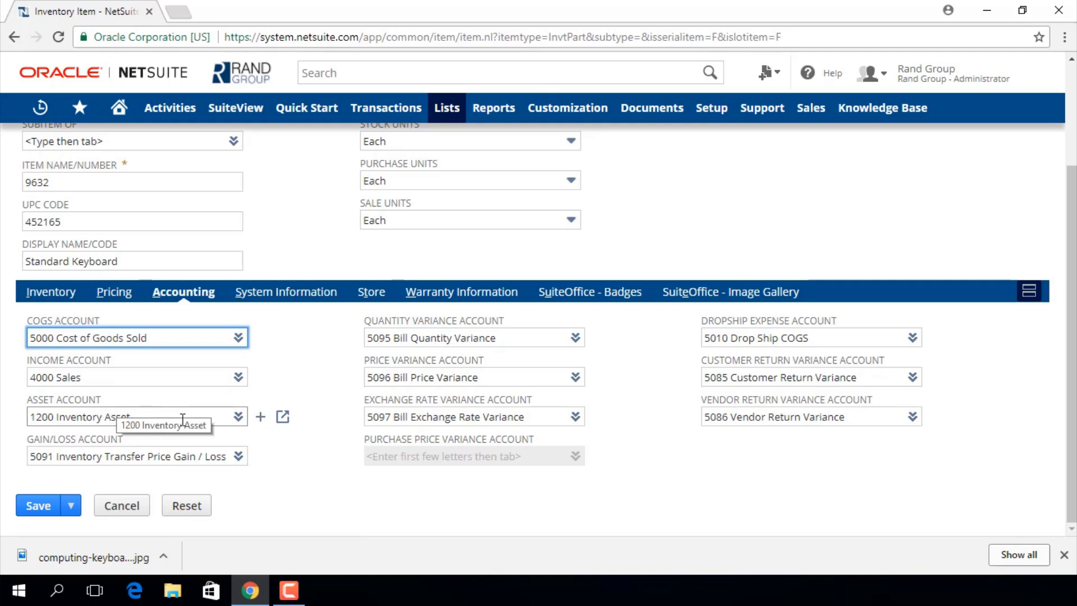
Scroll through the Store subtab's web store fields down to the Site Category list.
{"action": "left_click", "coordinate": [372, 292]}
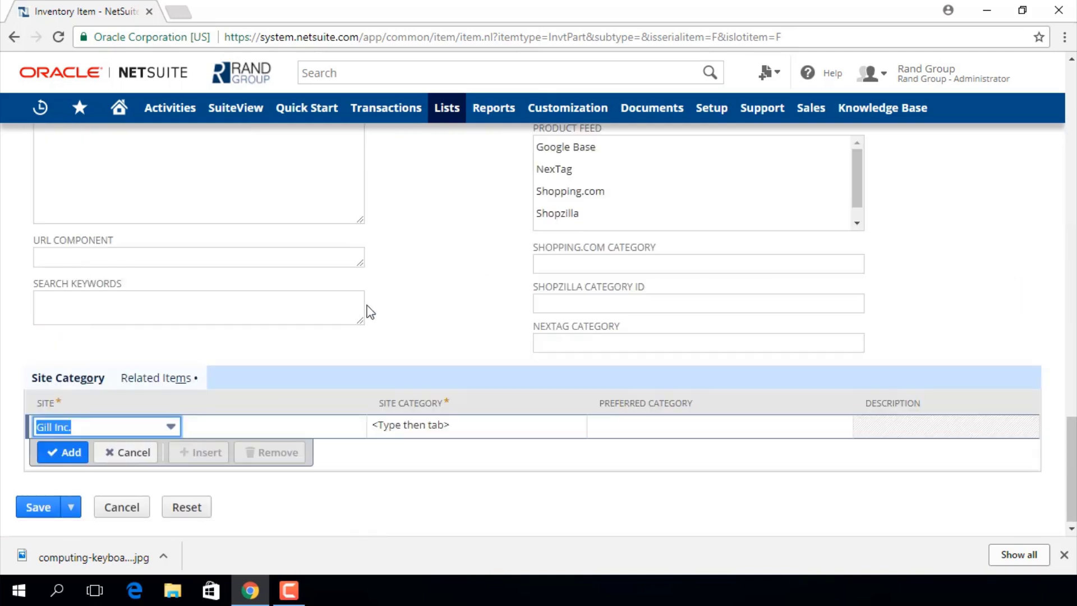
{"action": "scroll", "coordinate": [435, 390], "scroll_direction": "up", "scroll_amount": 8}
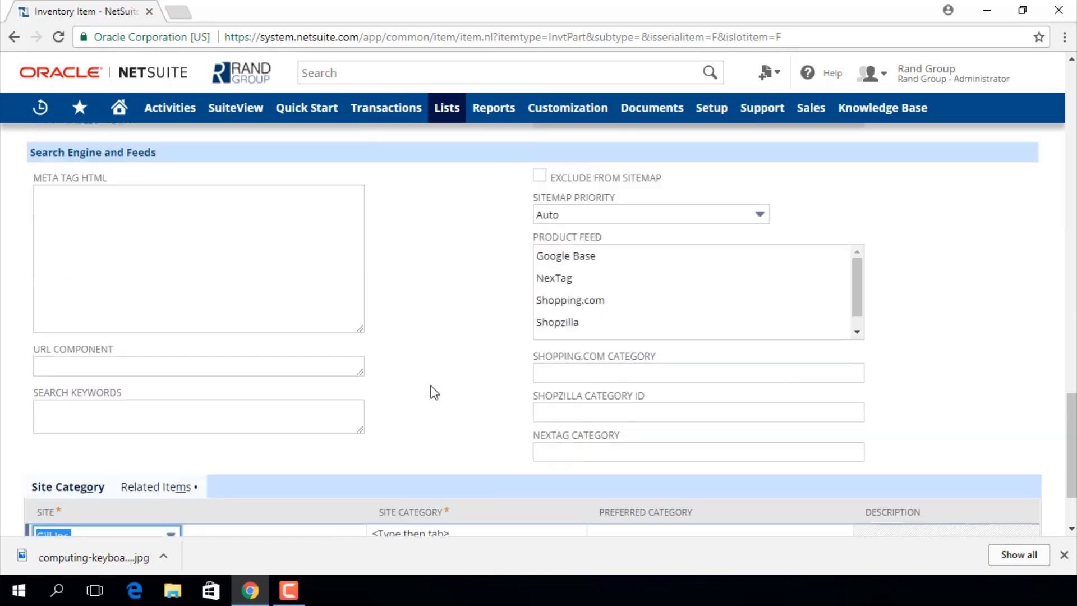
{"action": "scroll", "coordinate": [443, 381], "scroll_direction": "up", "scroll_amount": 10}
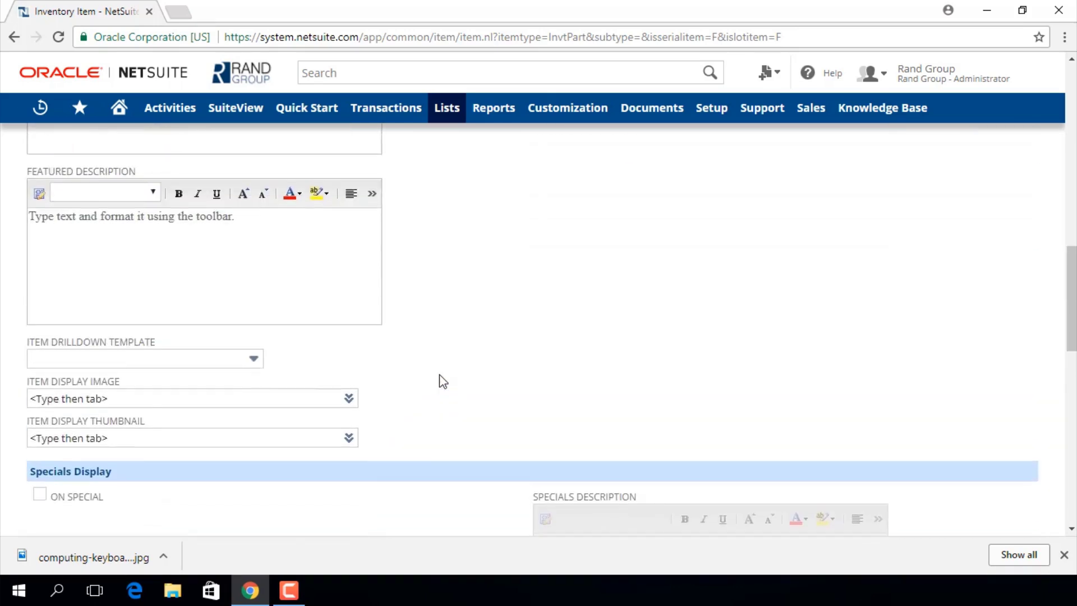
{"action": "scroll", "coordinate": [443, 381], "scroll_direction": "up", "scroll_amount": 10}
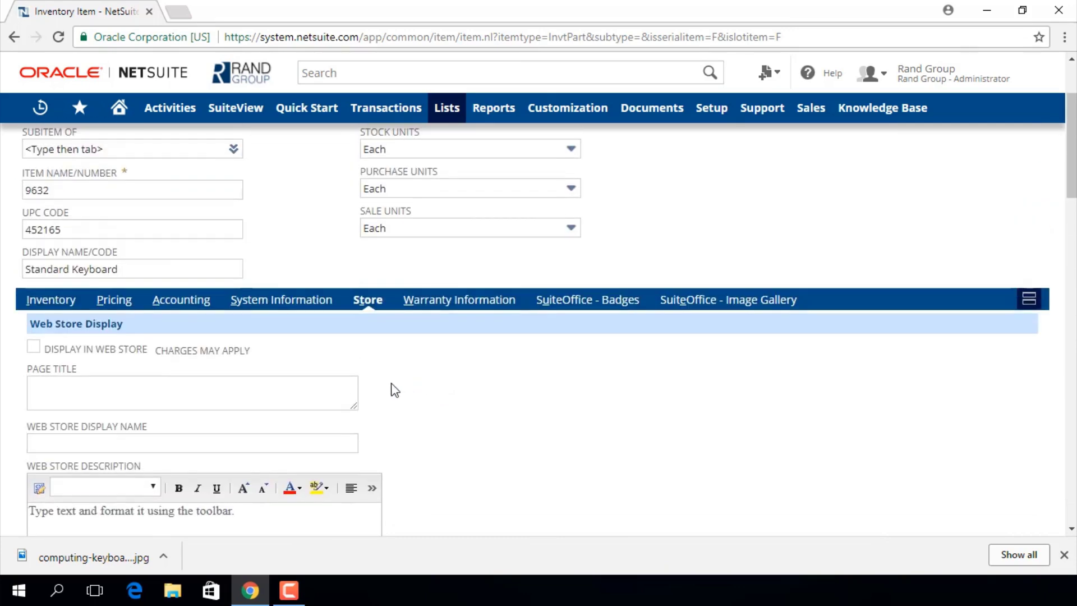
{"action": "scroll", "coordinate": [385, 380], "scroll_direction": "down", "scroll_amount": 15}
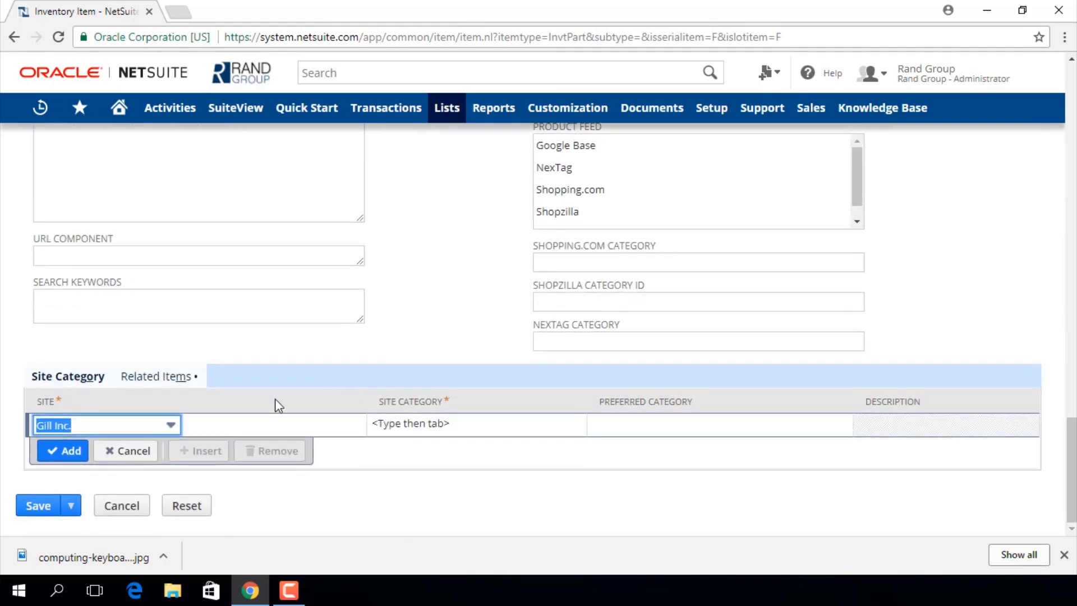
Save item 9632 and check the stored record, now internal ID 1510.
{"action": "left_click", "coordinate": [36, 507]}
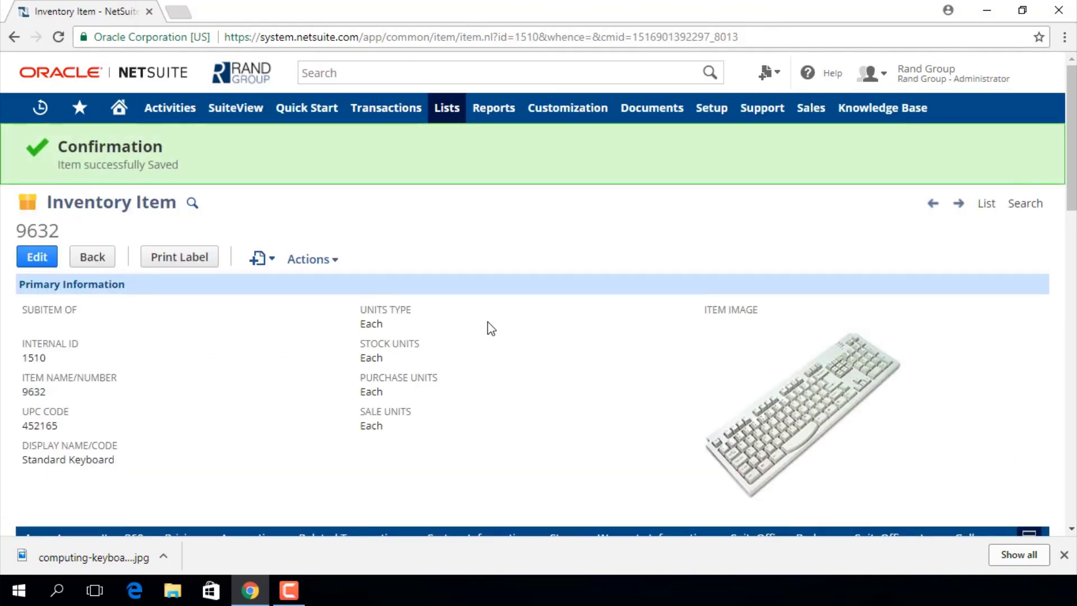
{"action": "scroll", "coordinate": [613, 325], "scroll_direction": "down", "scroll_amount": 1}
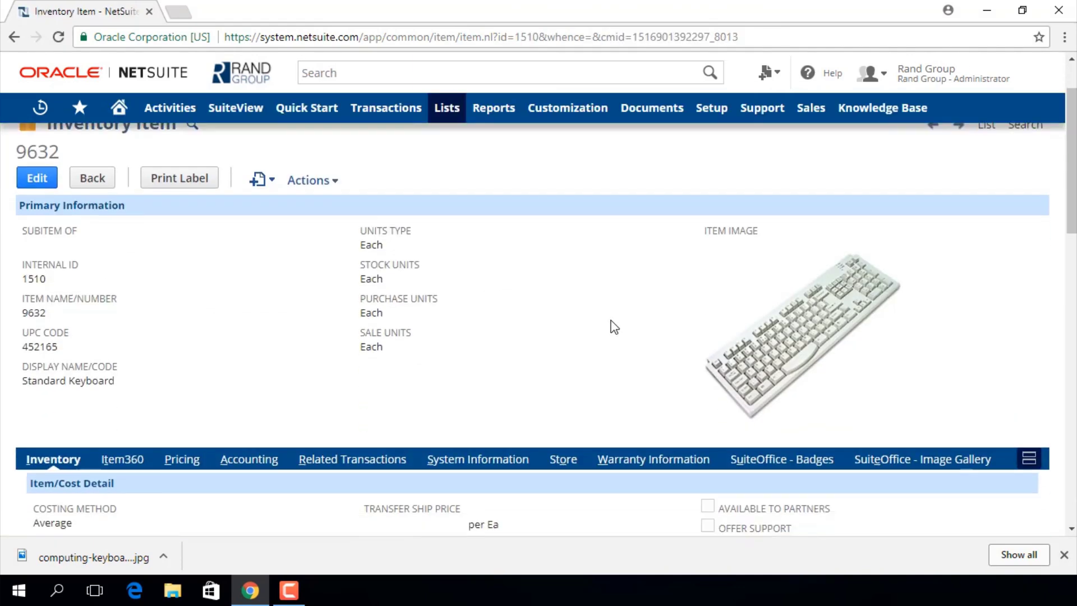